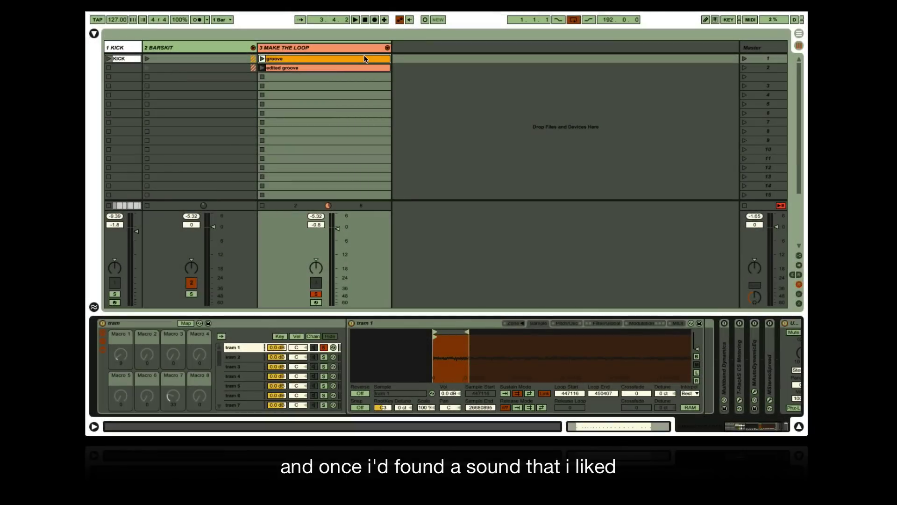
Step: Compare the MIDI notes of the groove and edited groove clips, then launch edited groove and view its Multiband Dynamics envelope
double_click(365, 58)
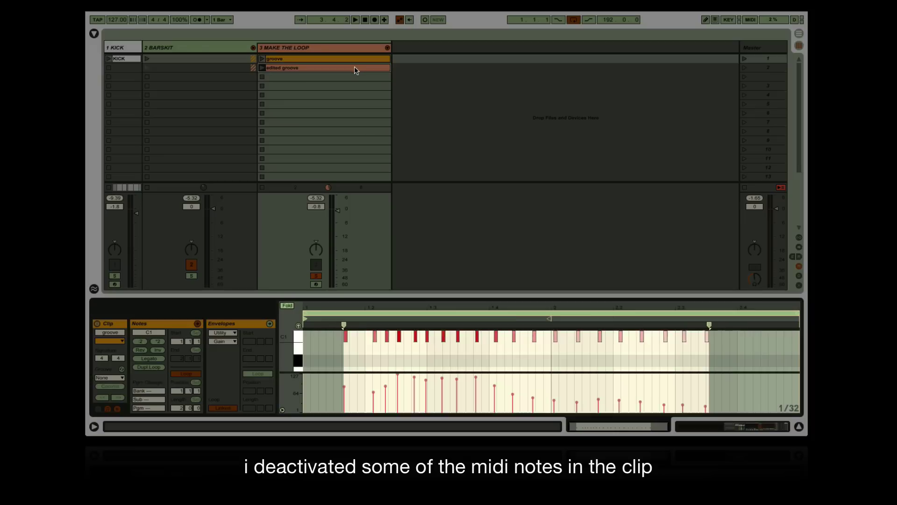
click(354, 68)
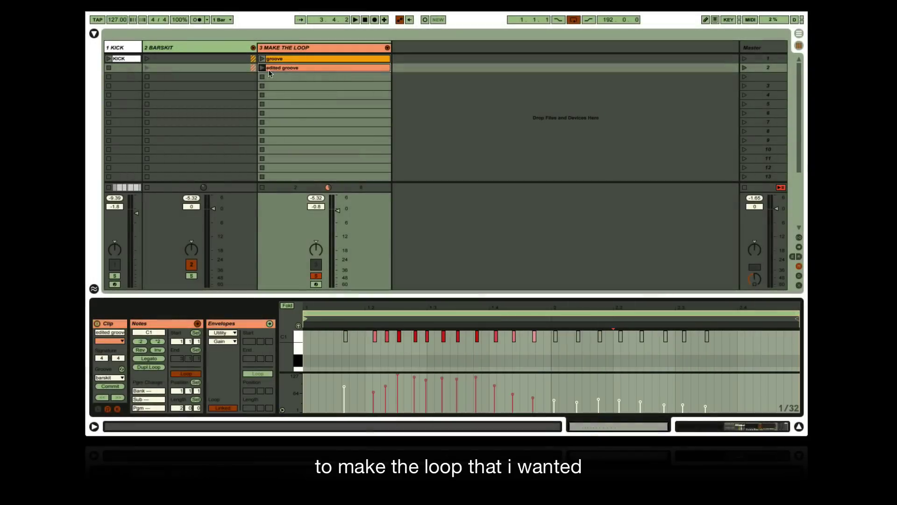
click(262, 68)
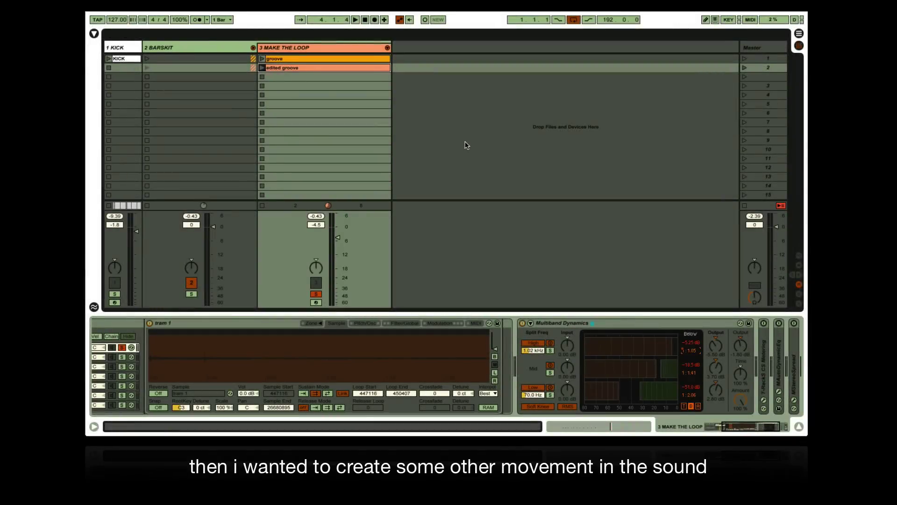
key(shift+Tab)
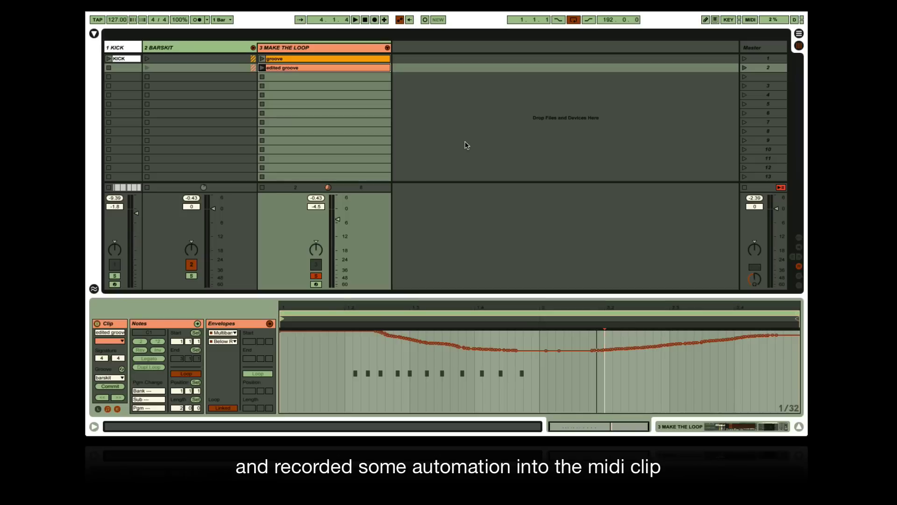
key(shift+Tab)
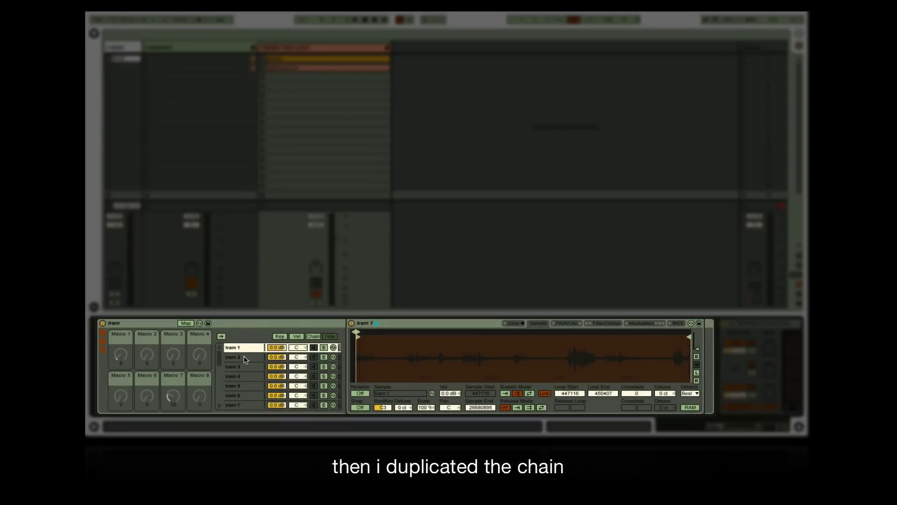
Step: Step through the sampler chains from tram 2 to tram 11, examining their loop regions and tram 11's volume envelope
click(244, 359)
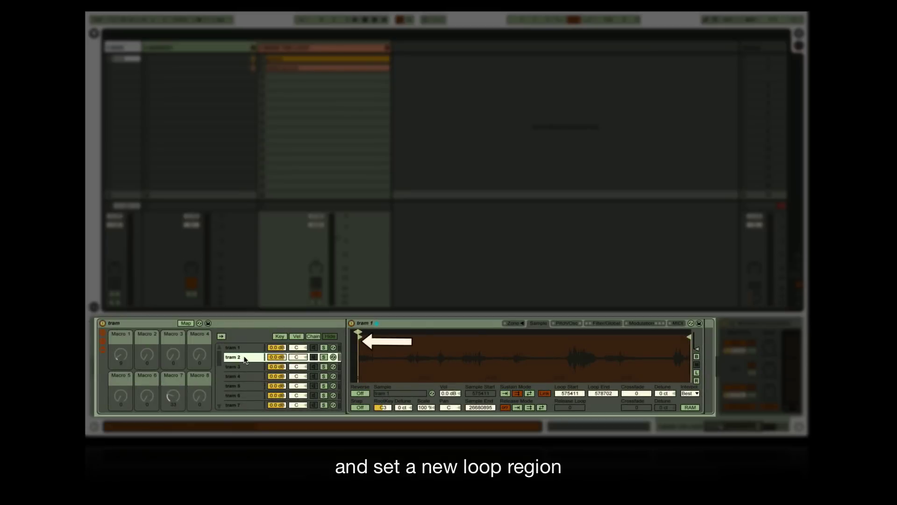
key(Down)
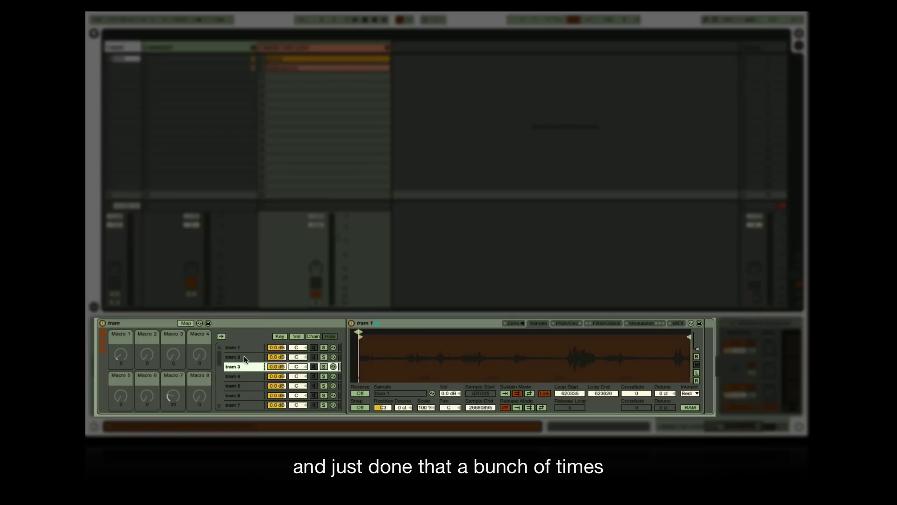
key(Down)
key(Down)
key(Down)
key(Down)
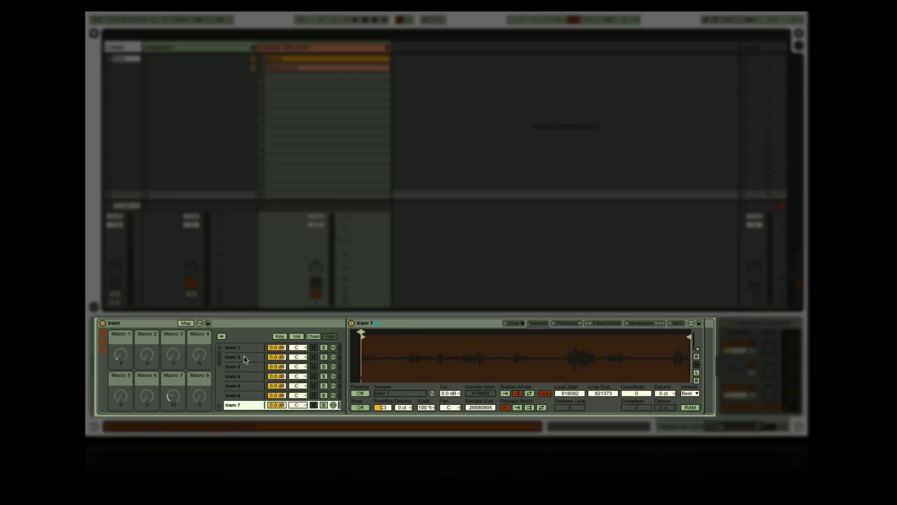
key(Down)
key(Down)
key(Down)
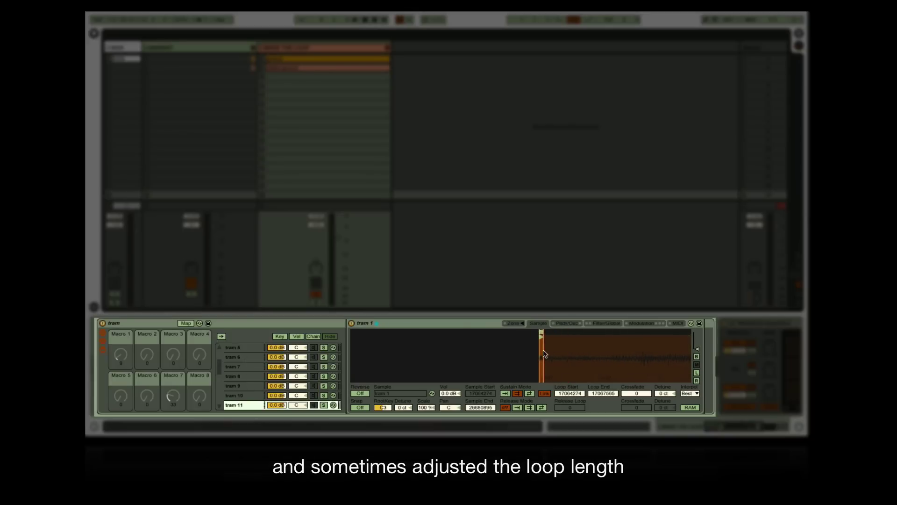
mouse_move(544, 353)
mouse_down()
mouse_move(553, 344)
mouse_move(545, 338)
mouse_move(606, 337)
mouse_up()
click(607, 323)
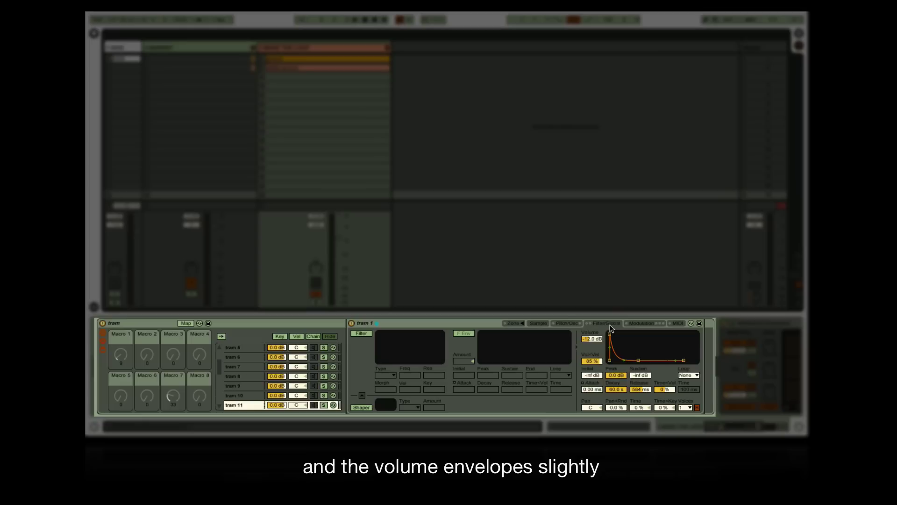
Step: Show the tram rack's chain zones and distribute the ranges of its chains equally
click(314, 337)
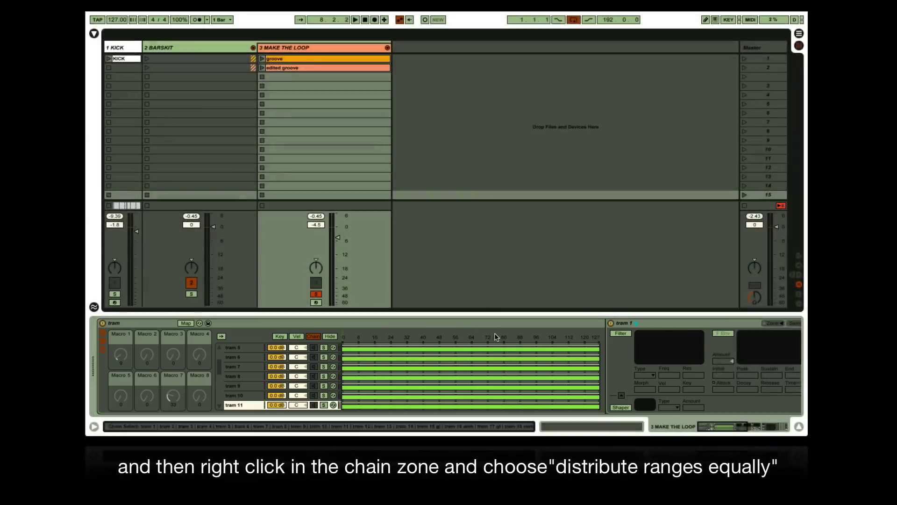
right_click(461, 383)
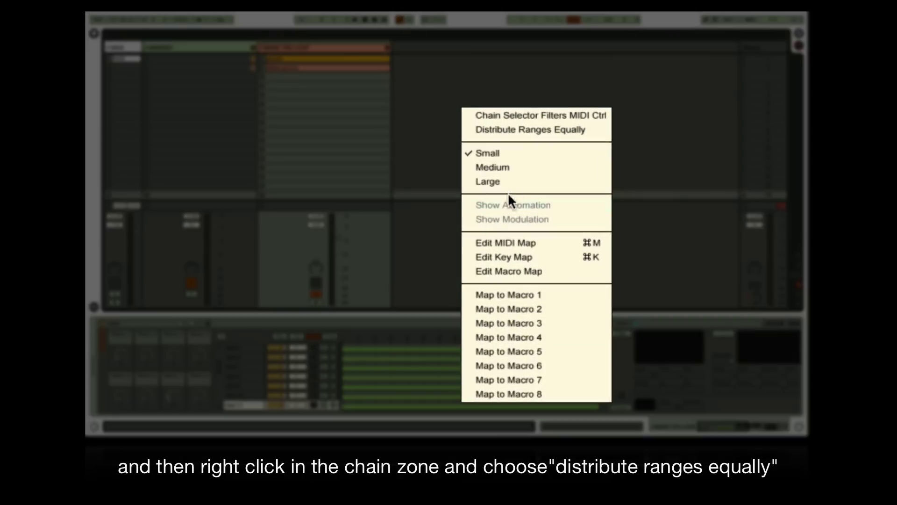
click(571, 132)
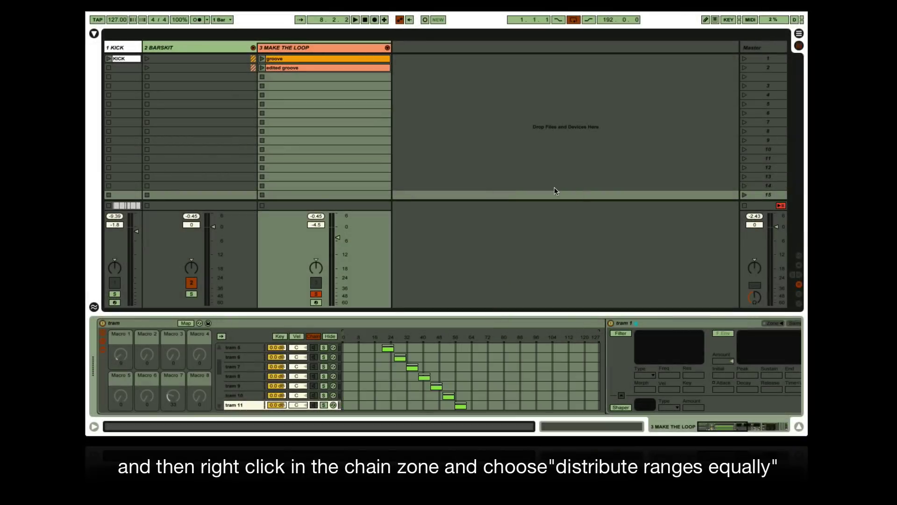
Step: Map the tram rack's chain selector to Macro 8
scroll(422, 385, up, 4)
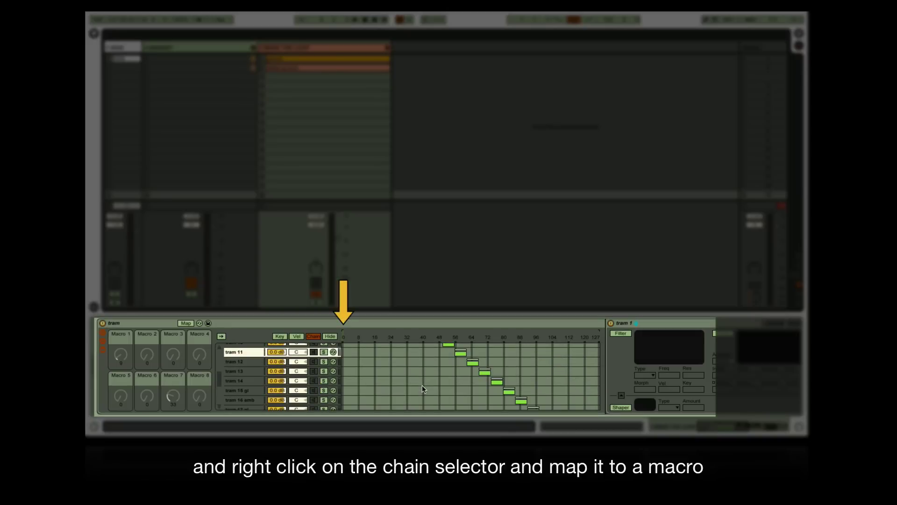
scroll(423, 387, up, 5)
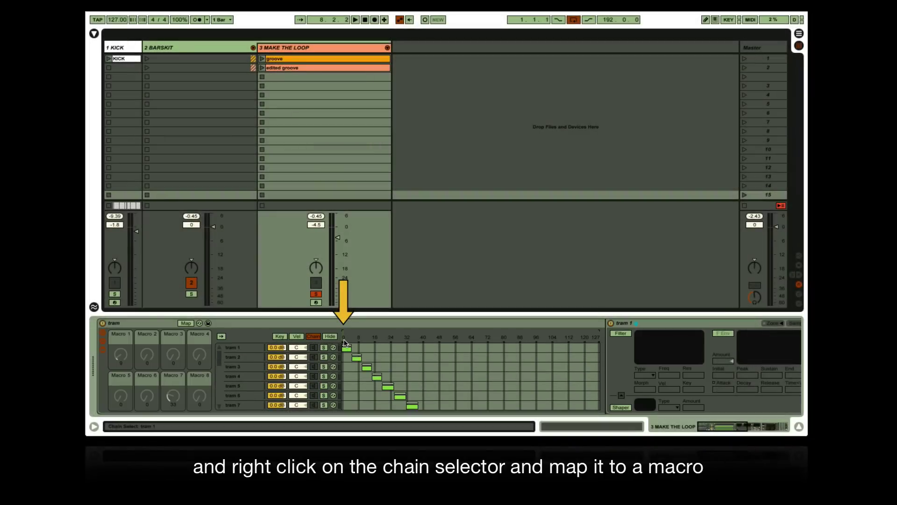
right_click(345, 343)
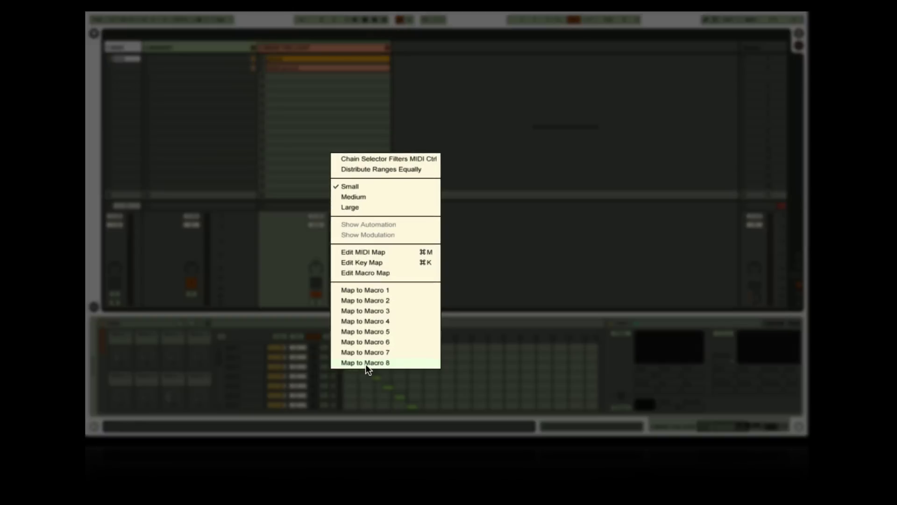
click(366, 362)
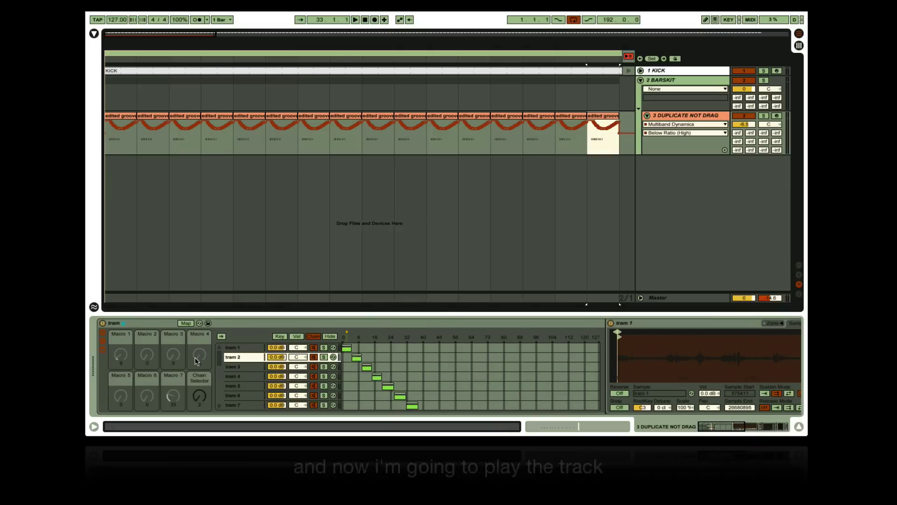
Step: Record Chain Selector macro automation across the repeated edited groove clips in the arrangement
click(199, 396)
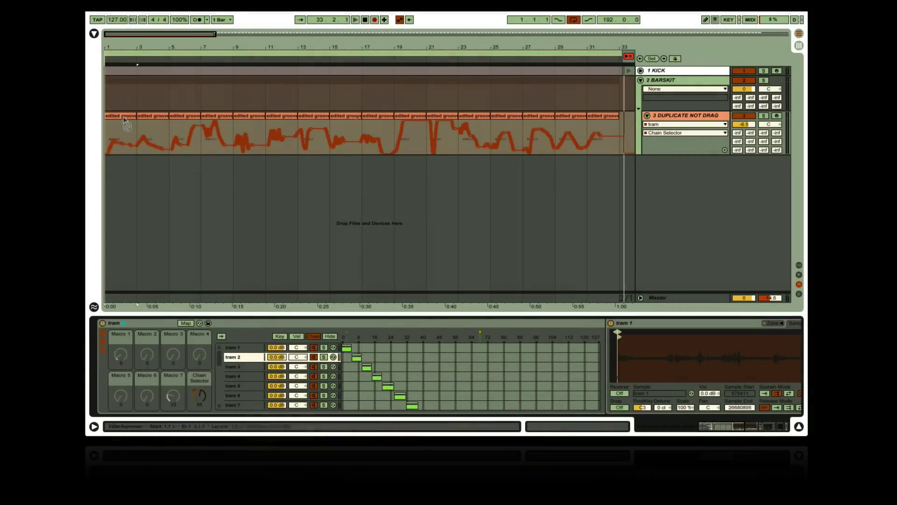
drag(126, 121, 125, 121)
Step: Select all content of the DUPLICATE NOT DRAG track and bring its automated clips into the session view clip slots
right_click(689, 114)
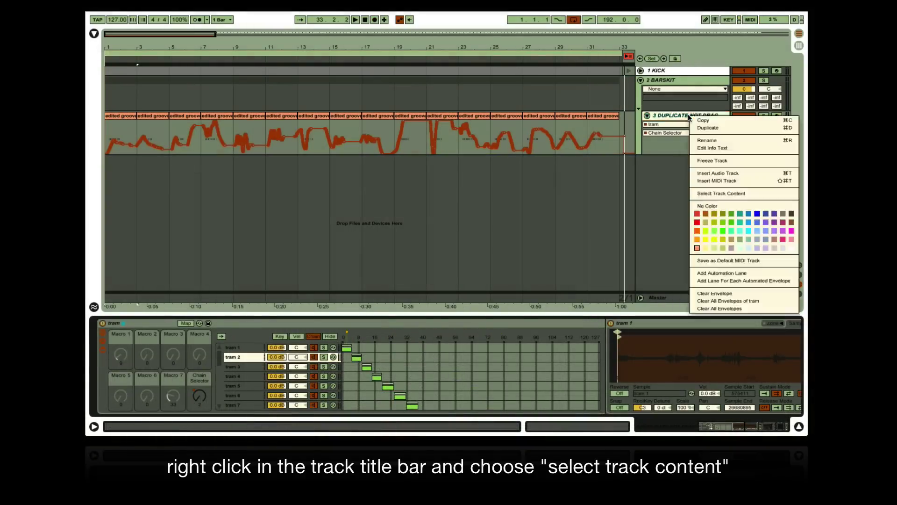
click(711, 194)
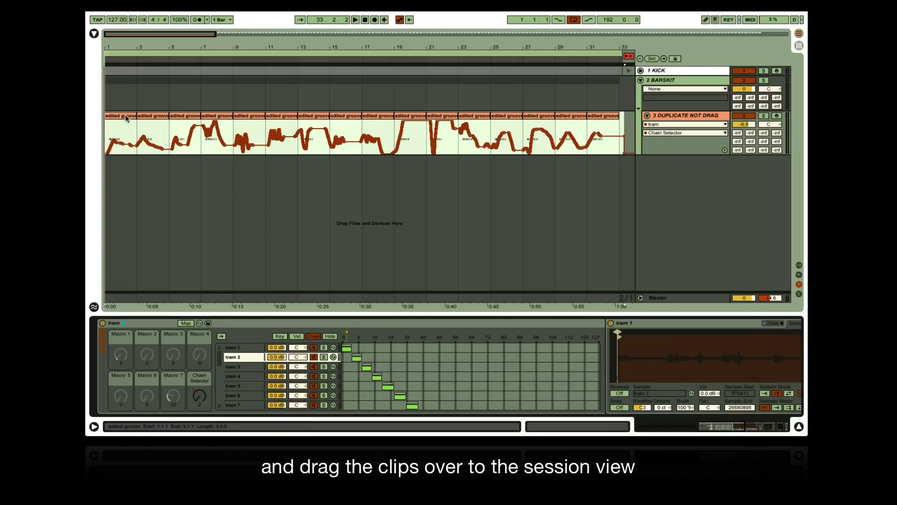
key(Tab)
drag(125, 114, 267, 69)
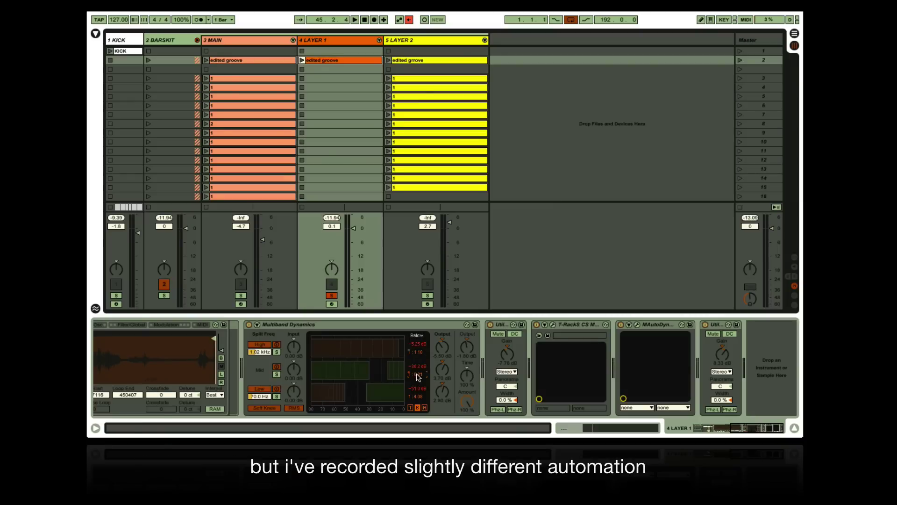
Step: Examine which Multiband Dynamics parameters are automated in the LAYER 1 edited groove clip, and launch the clip
key(shift+Tab)
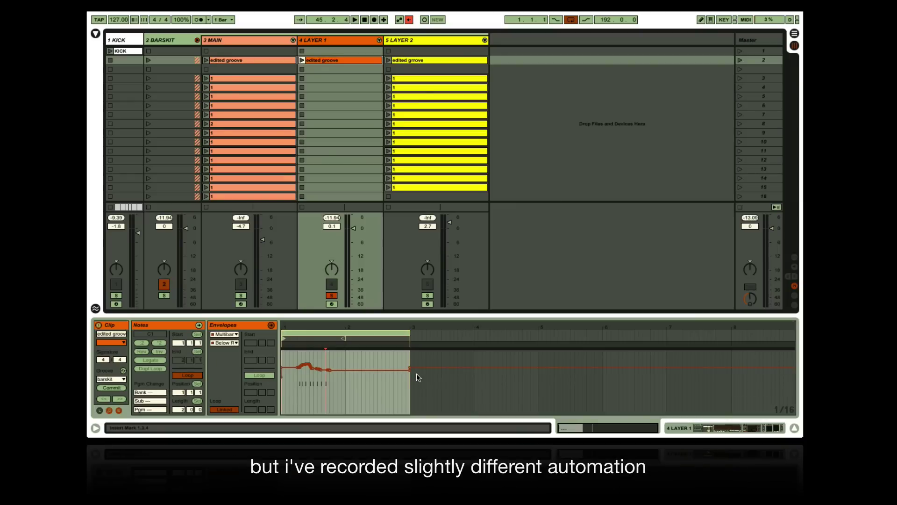
click(237, 346)
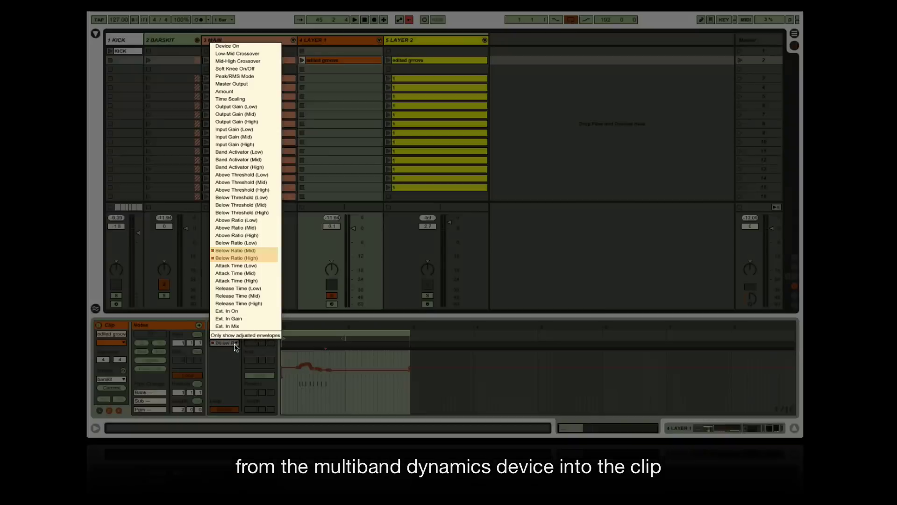
click(235, 346)
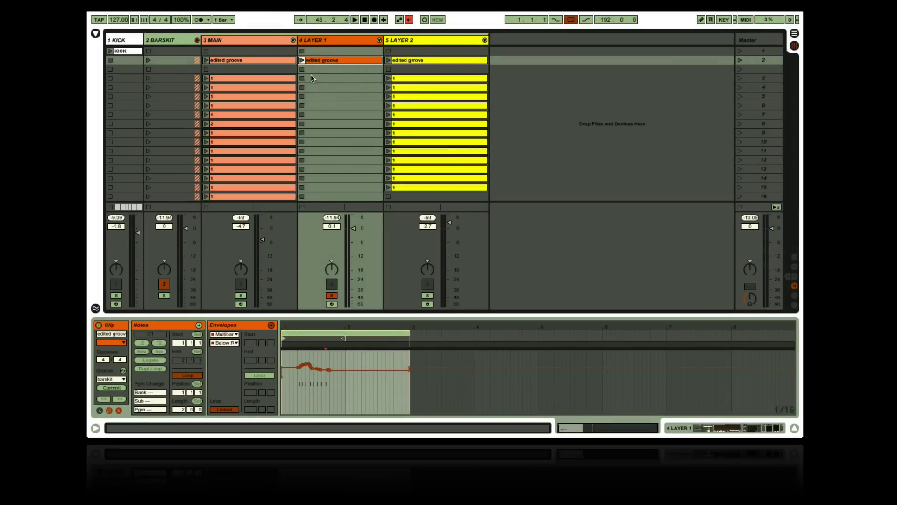
click(302, 61)
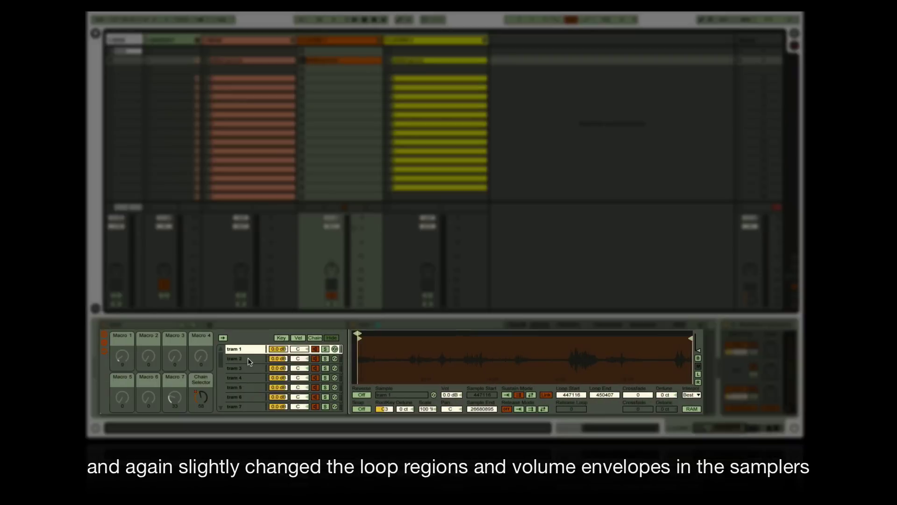
Step: Step through LAYER 1's sampler chains from tram 2 to tram 5 to check their loop regions and volume envelope settings
click(248, 358)
key(Down)
key(Down)
key(Down)
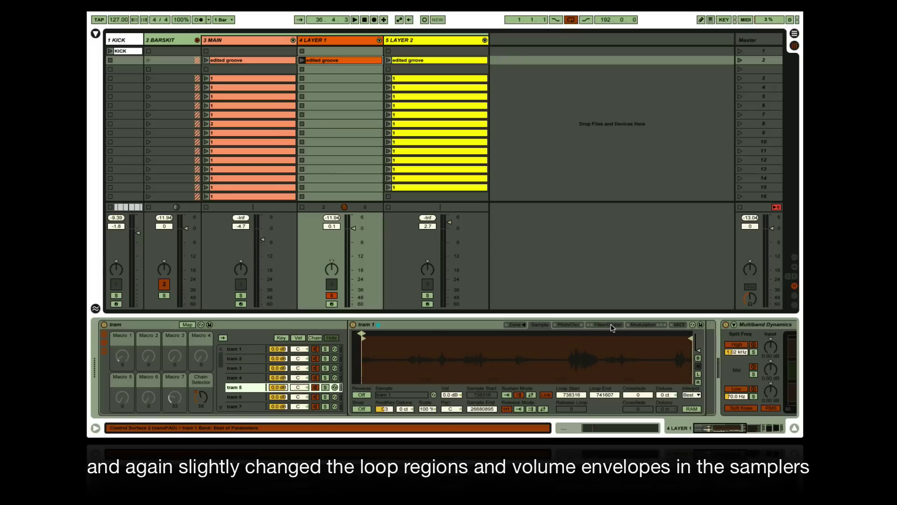
click(609, 325)
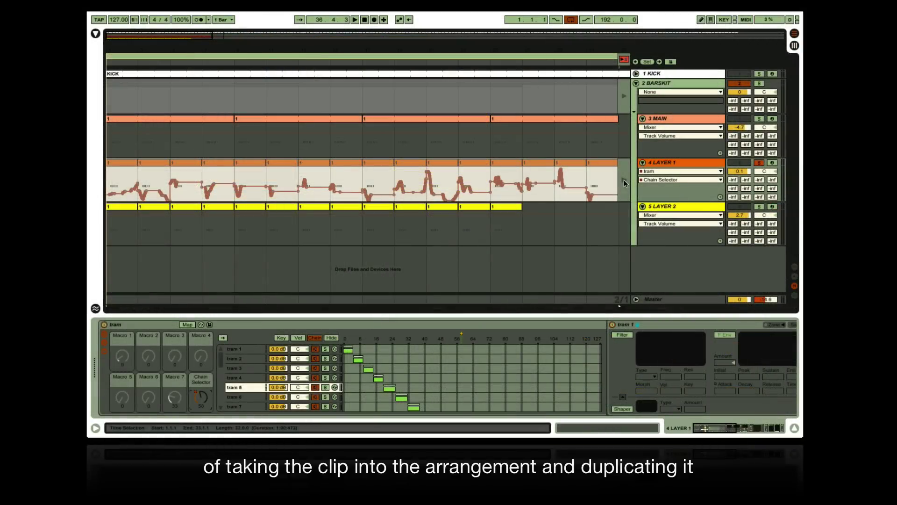
Step: Select all arrangement content of the LAYER 1 track and place its clips in LAYER 1's empty session slots
right_click(668, 163)
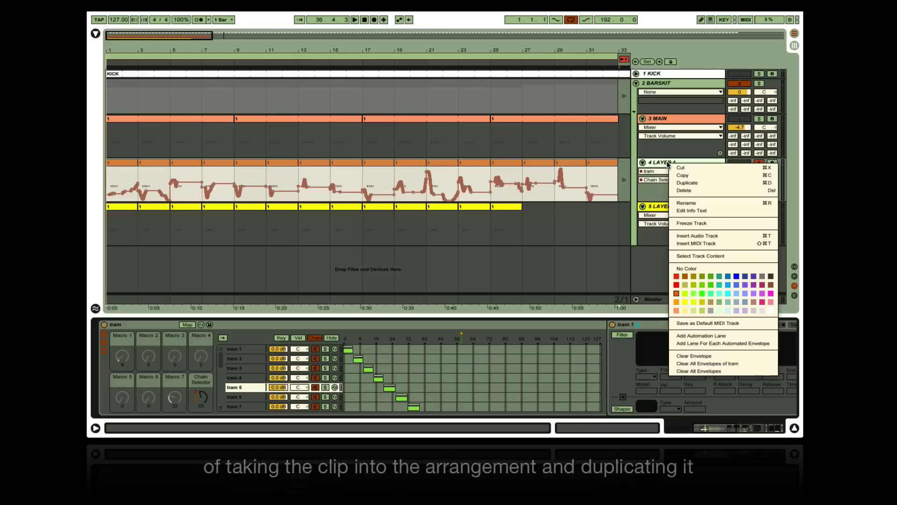
click(685, 256)
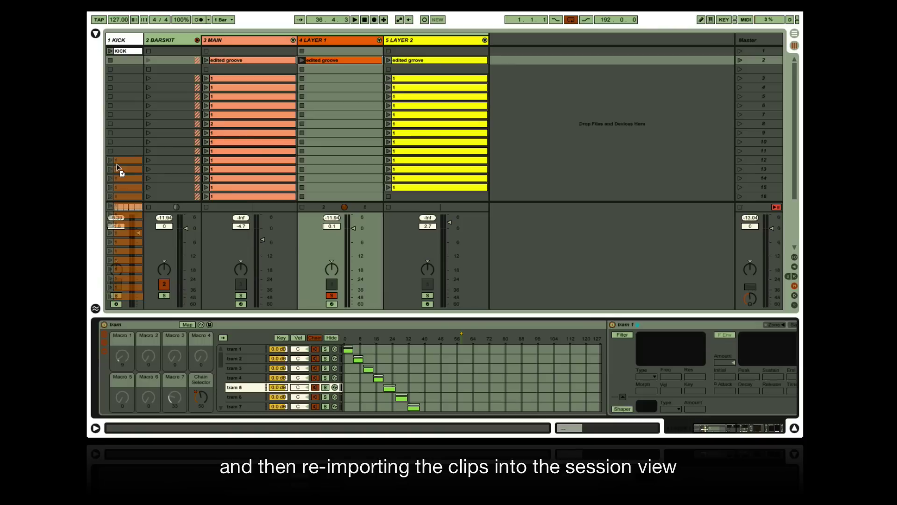
drag(117, 168, 321, 80)
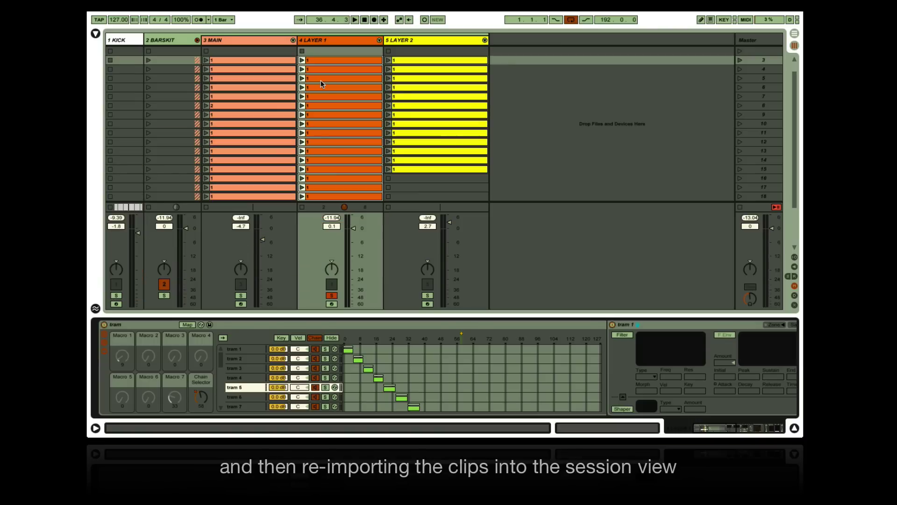
Step: Select the LAYER 2 track and inspect its chain zones and footslide in snow 3 shotgun sampler
click(451, 41)
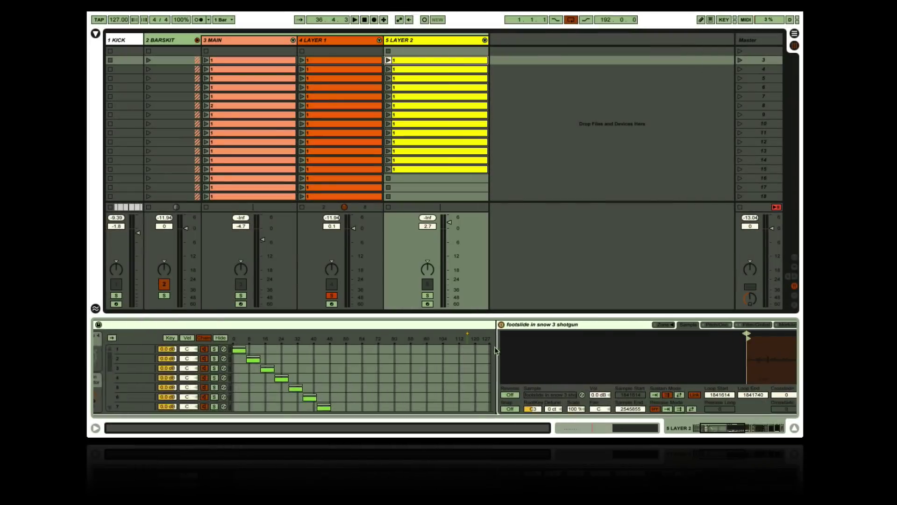
click(481, 326)
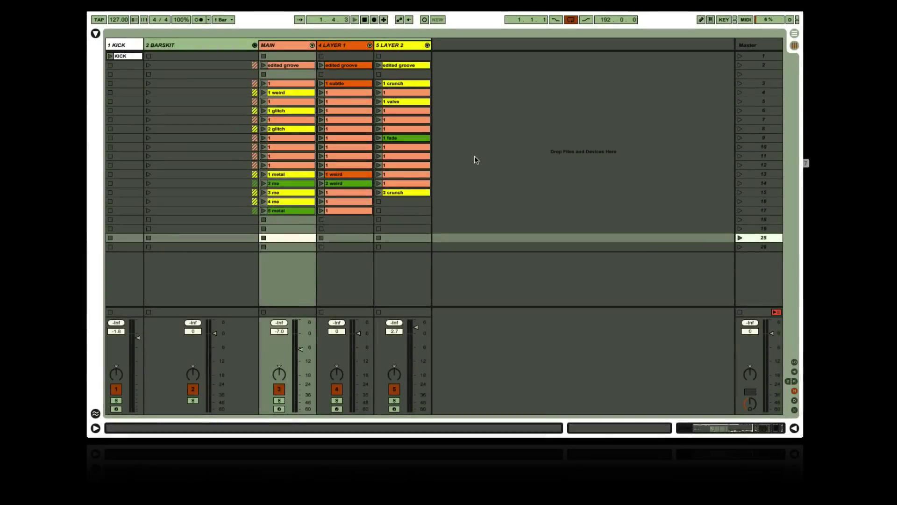
Step: Launch the KICK clip, MAIN's 1 glitch clip and LAYER 2's 1 crunch clip to audition them together
click(110, 55)
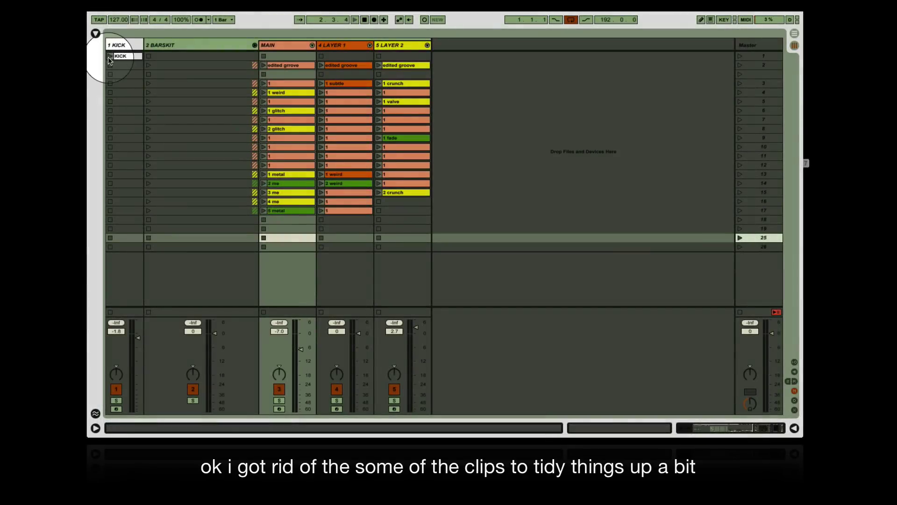
click(413, 102)
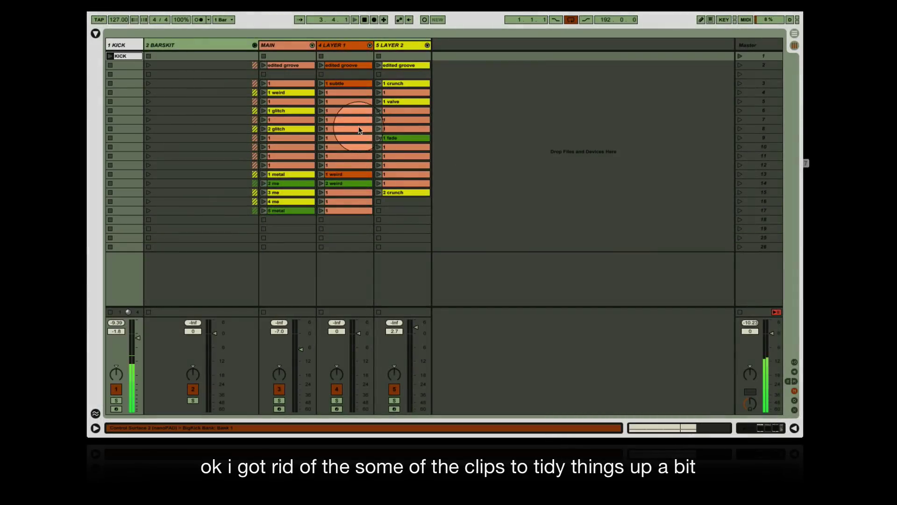
click(265, 112)
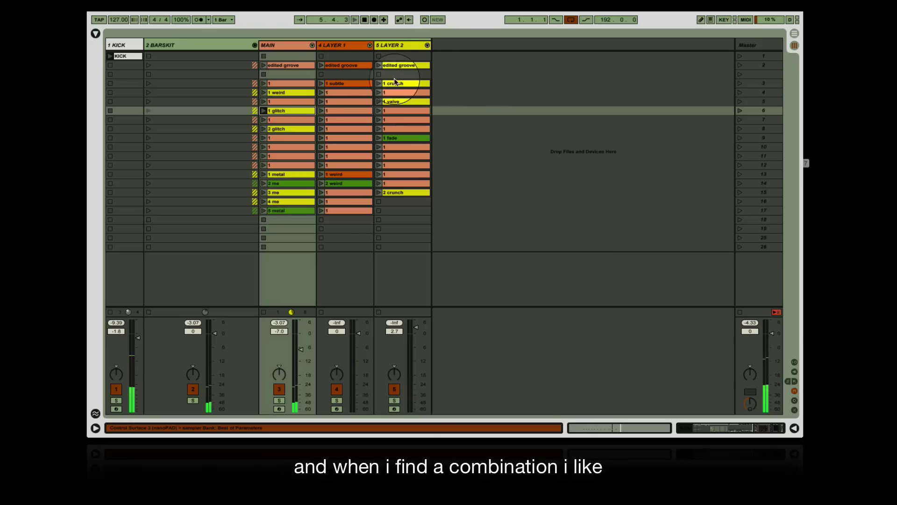
click(379, 85)
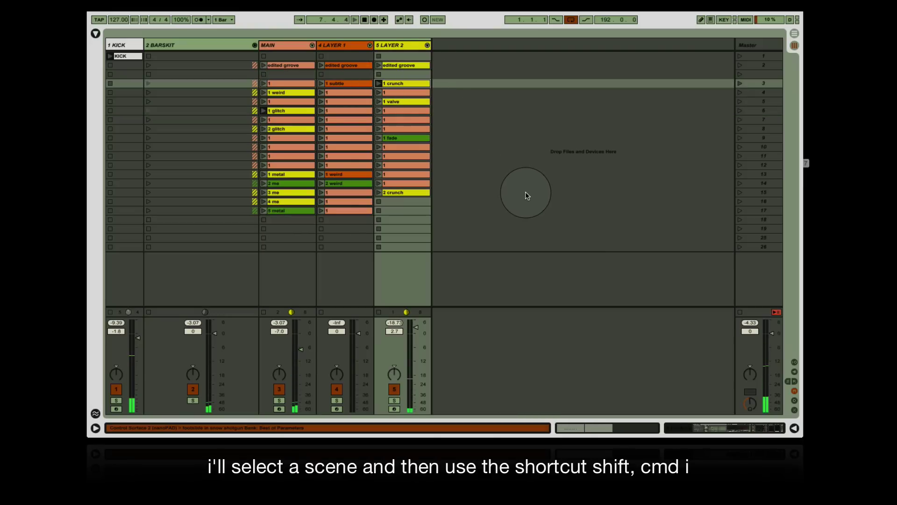
Step: Capture the playing clips into a new scene below scene 19 and name it intro
click(754, 229)
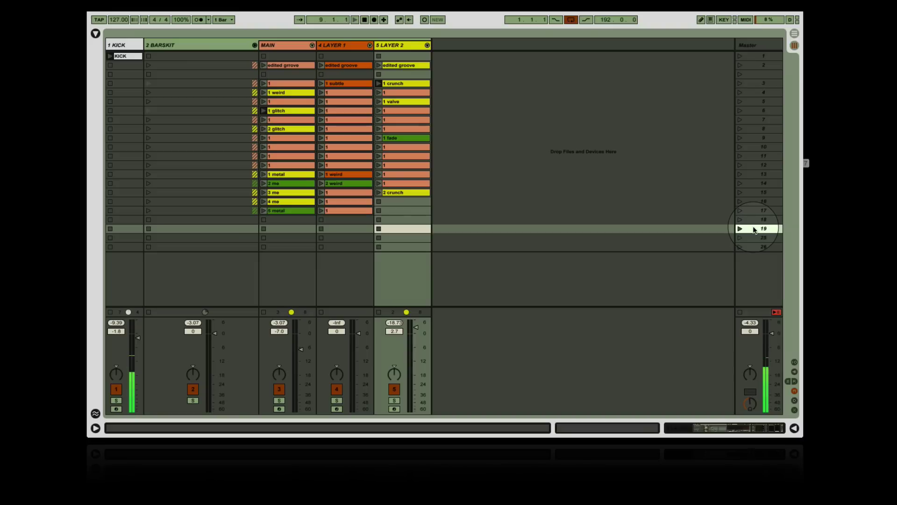
key(shift+super+i)
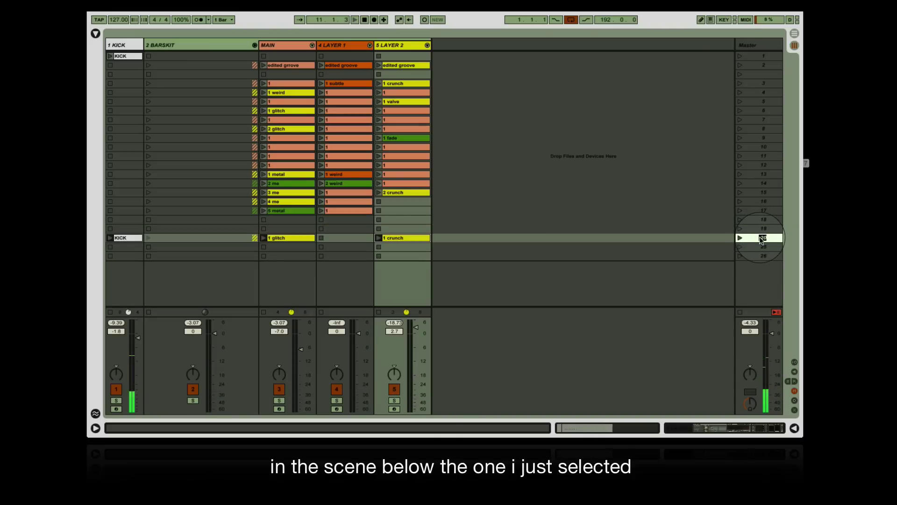
text(intro)
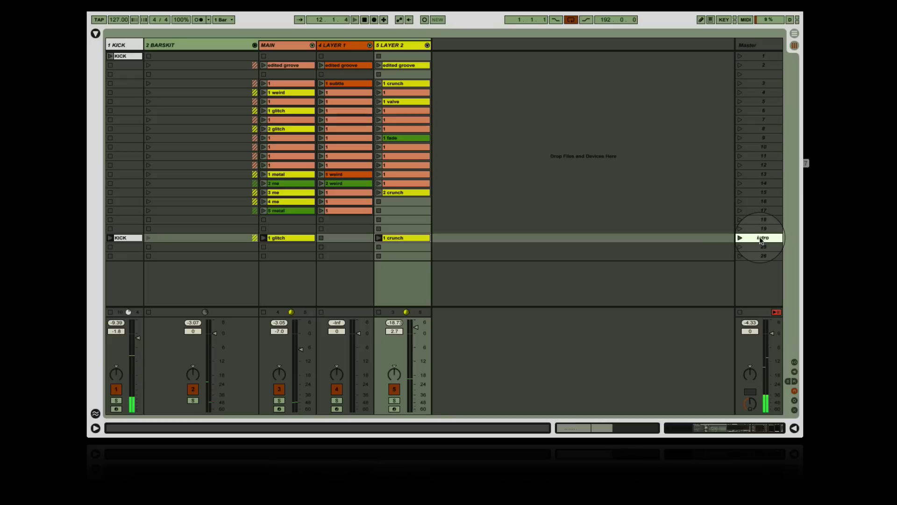
key(Return)
Step: Add LAYER 1's 2 weird clip to the playing combination, capture it as a new scene below intro, and name it bar 17 - 33
click(333, 183)
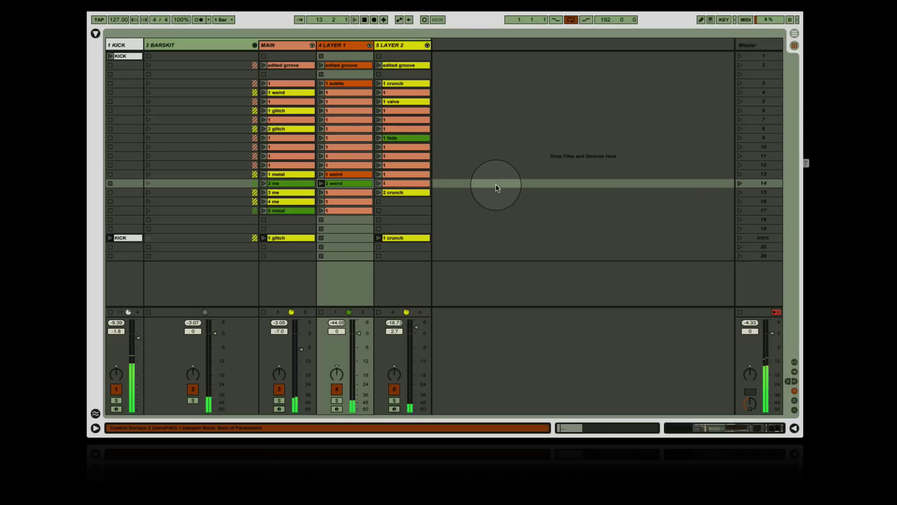
click(754, 239)
key(ctrl+d)
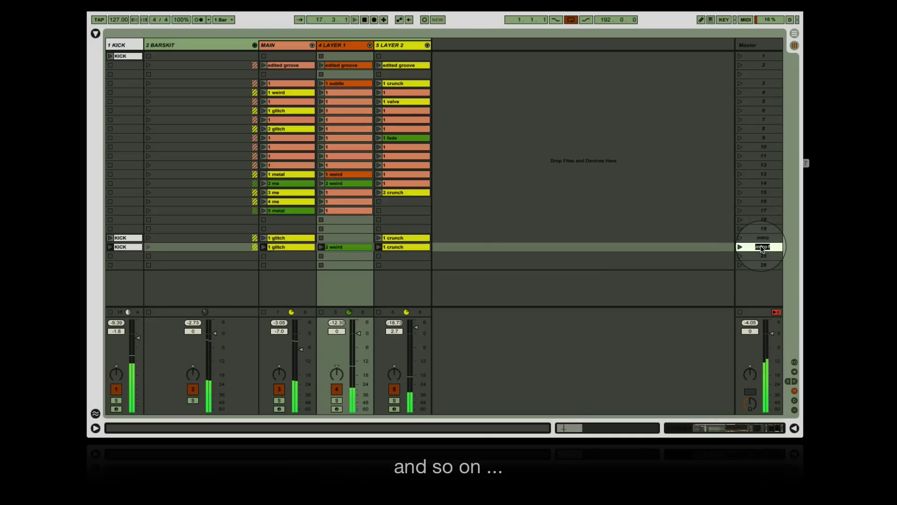
text(bar 17 - 33)
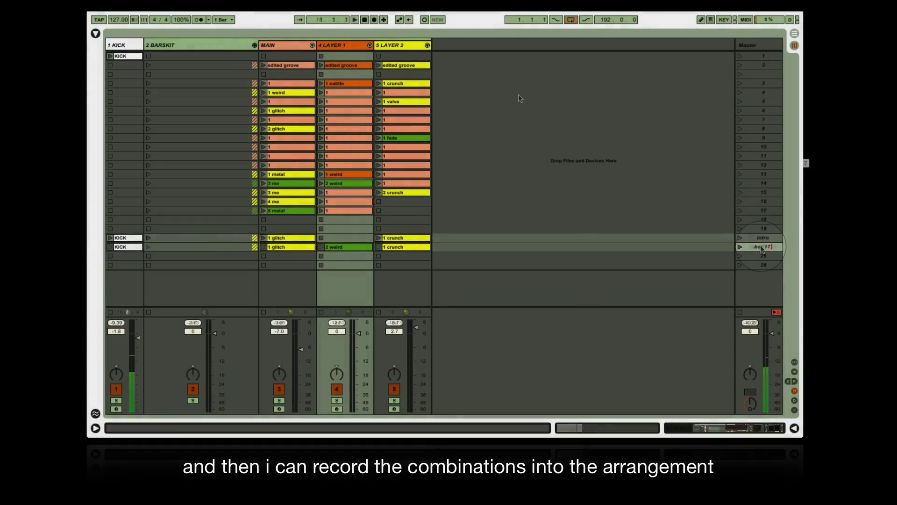
click(517, 96)
Step: Stop playback, record the session into the arrangement by launching the intro scene, and view the recording in the arrangement
key(space)
click(375, 19)
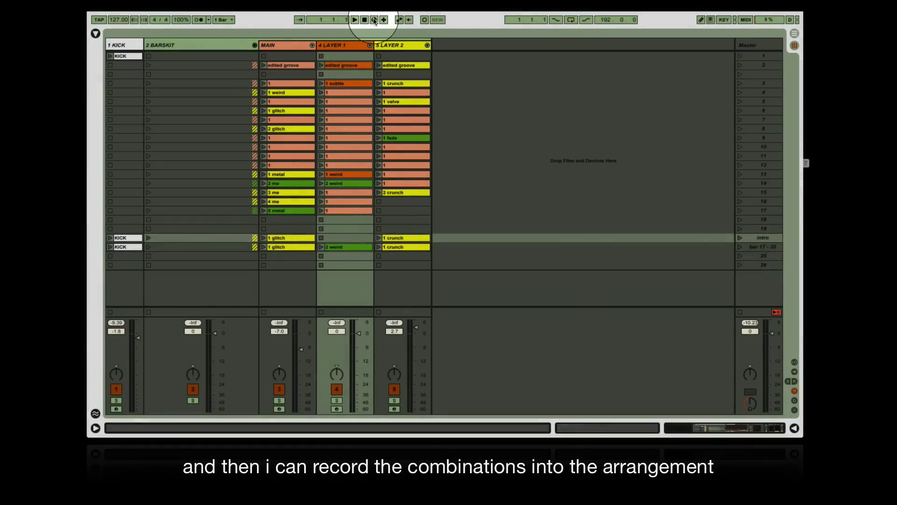
click(752, 250)
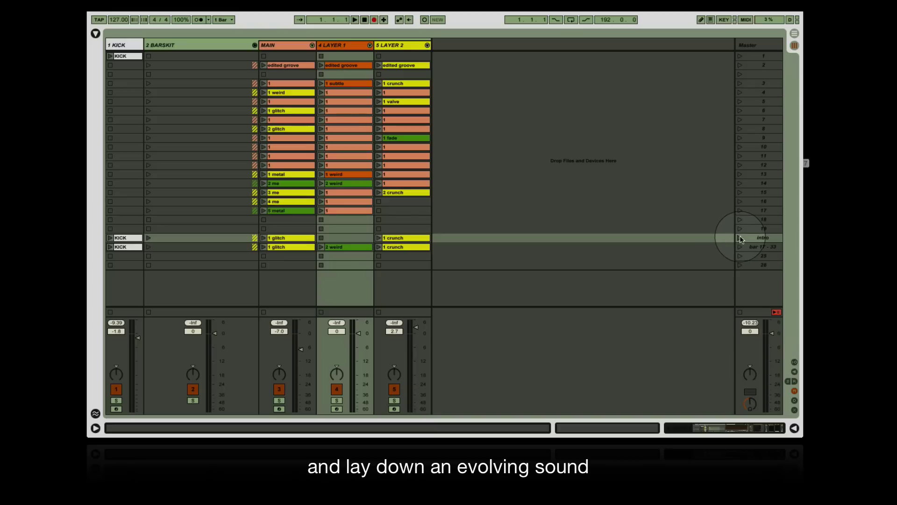
click(740, 238)
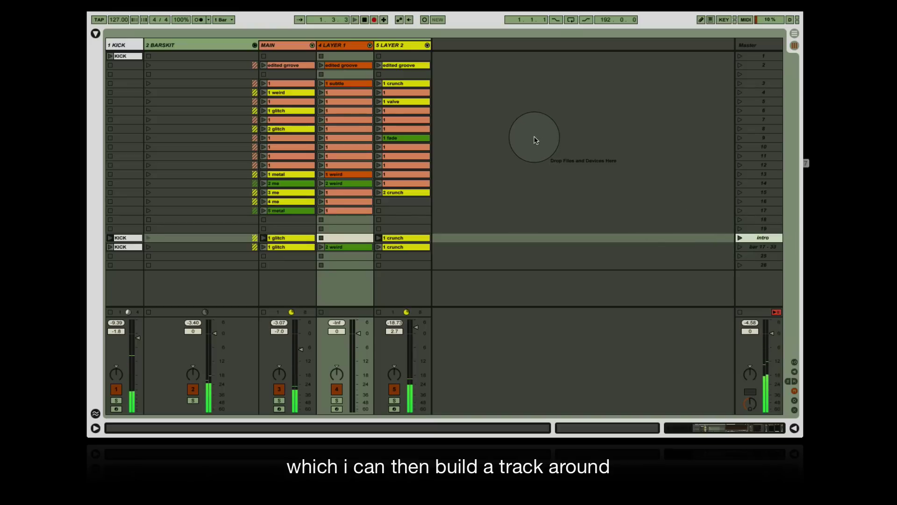
key(Tab)
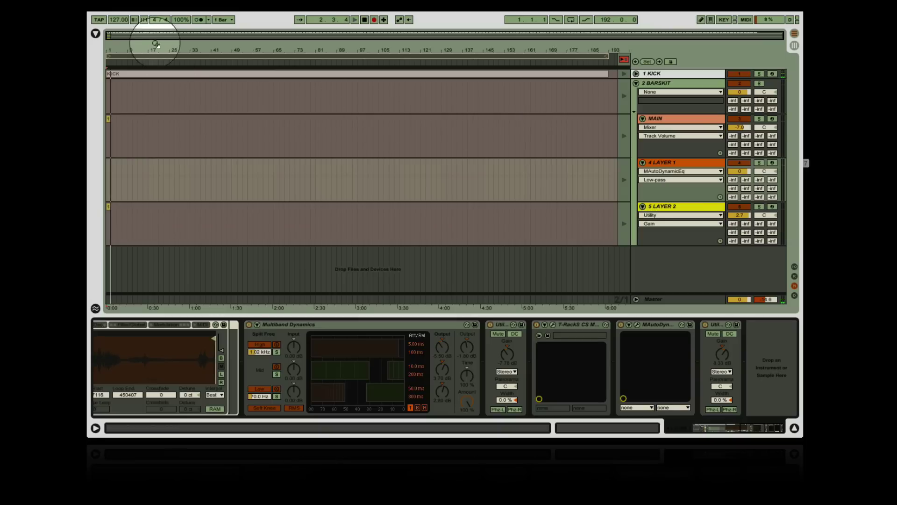
drag(156, 43, 100, 44)
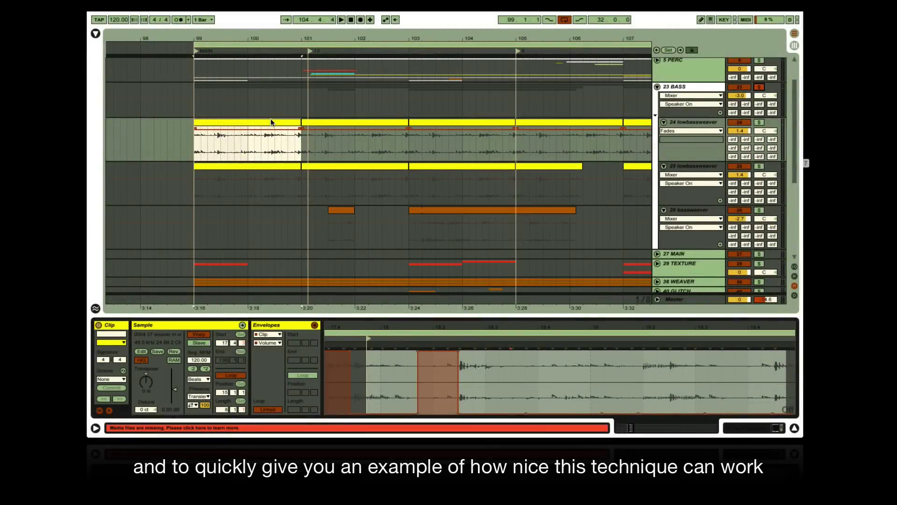
Step: Play the bass line from bar 99 and inspect the volume envelopes of clips on the lowbassweaver and bassweaver tracks
key(space)
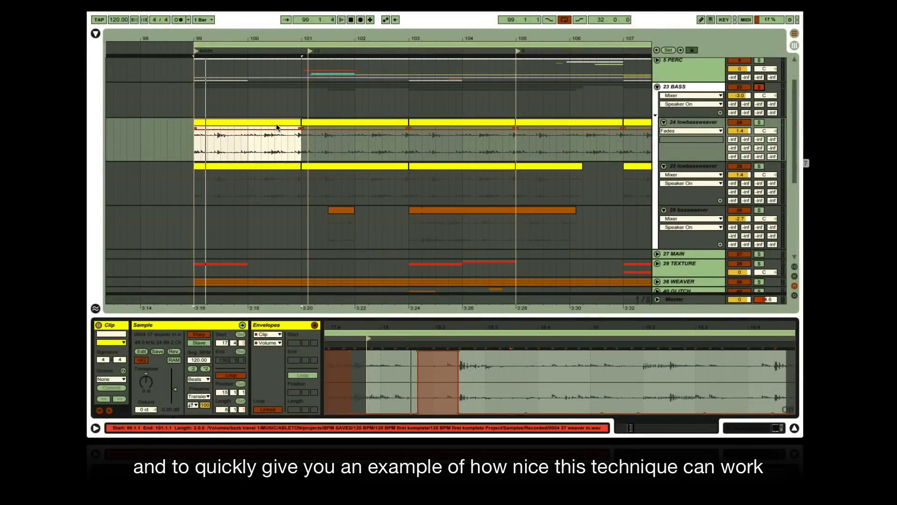
click(284, 167)
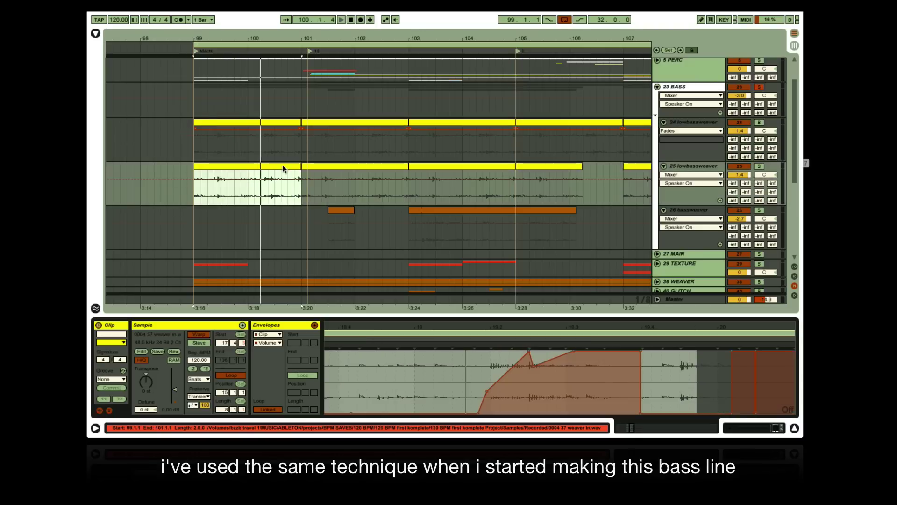
click(348, 210)
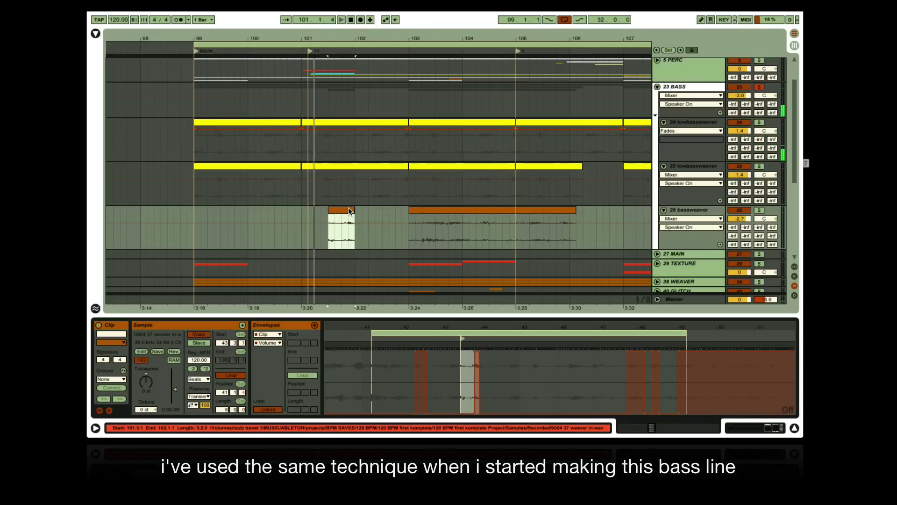
click(387, 167)
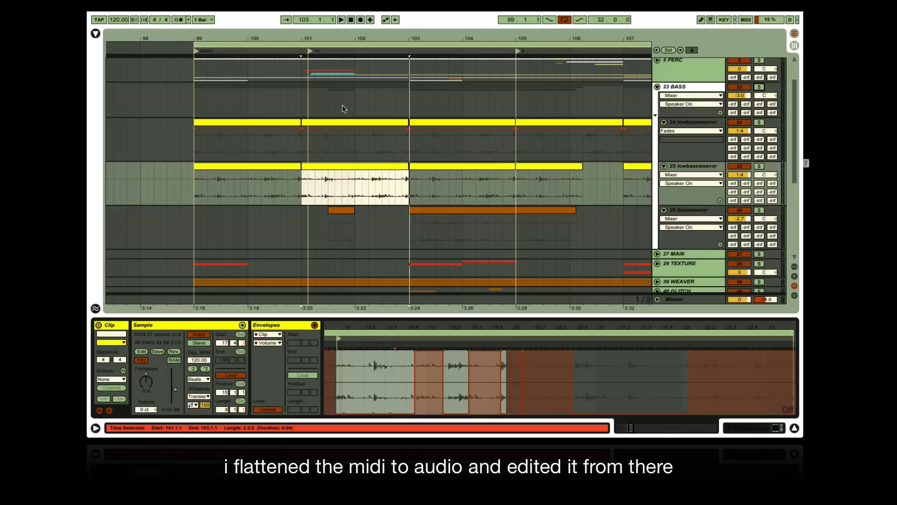
click(210, 121)
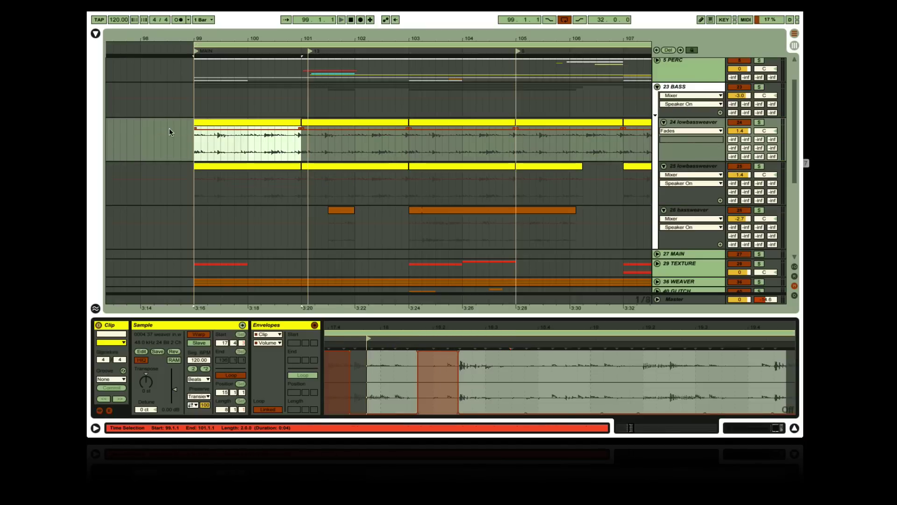